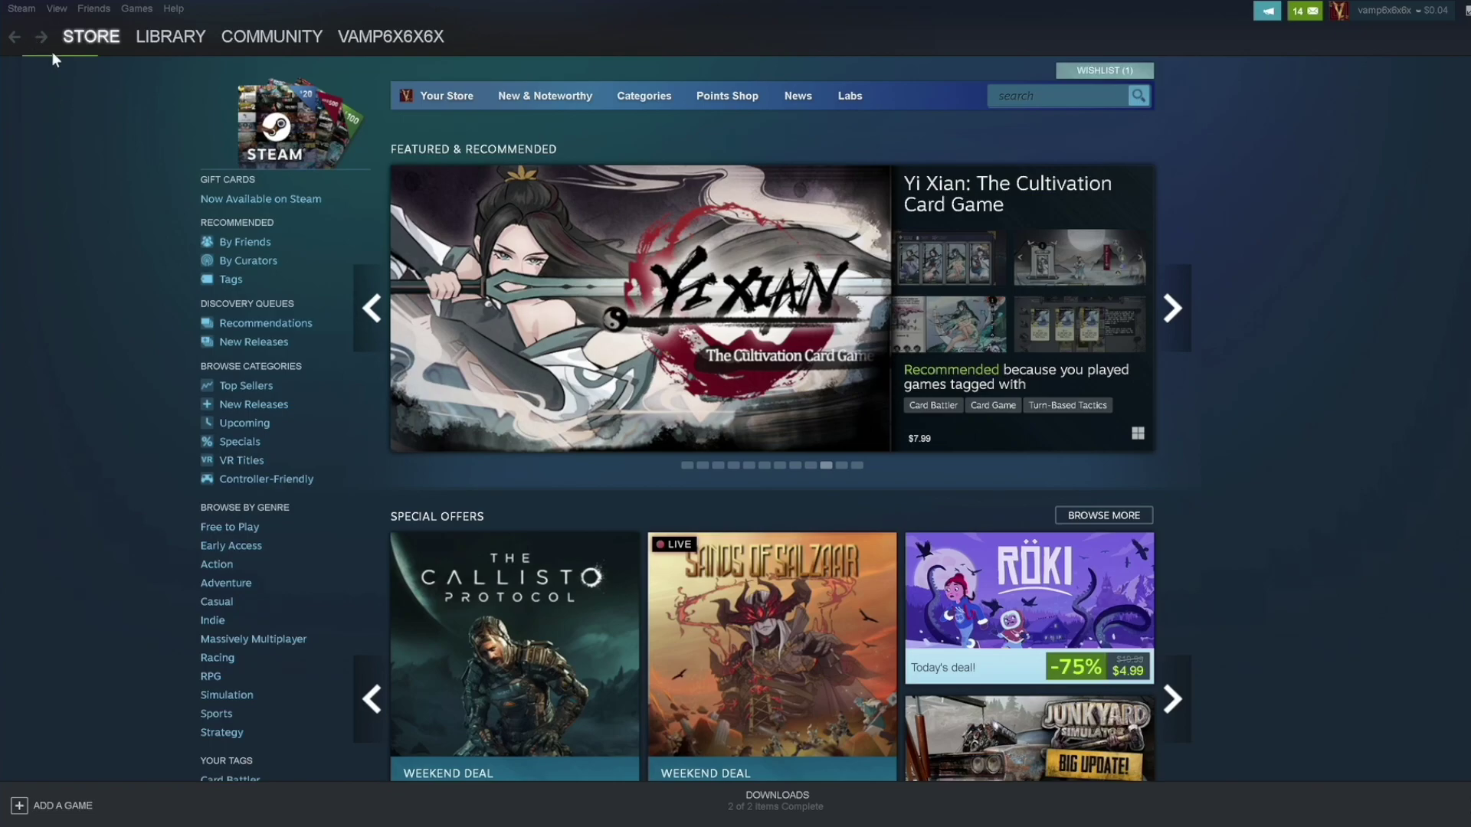
# Open Steam Settings from the Steam menu, landing on the Controller section.
pyautogui.click(29, 12)
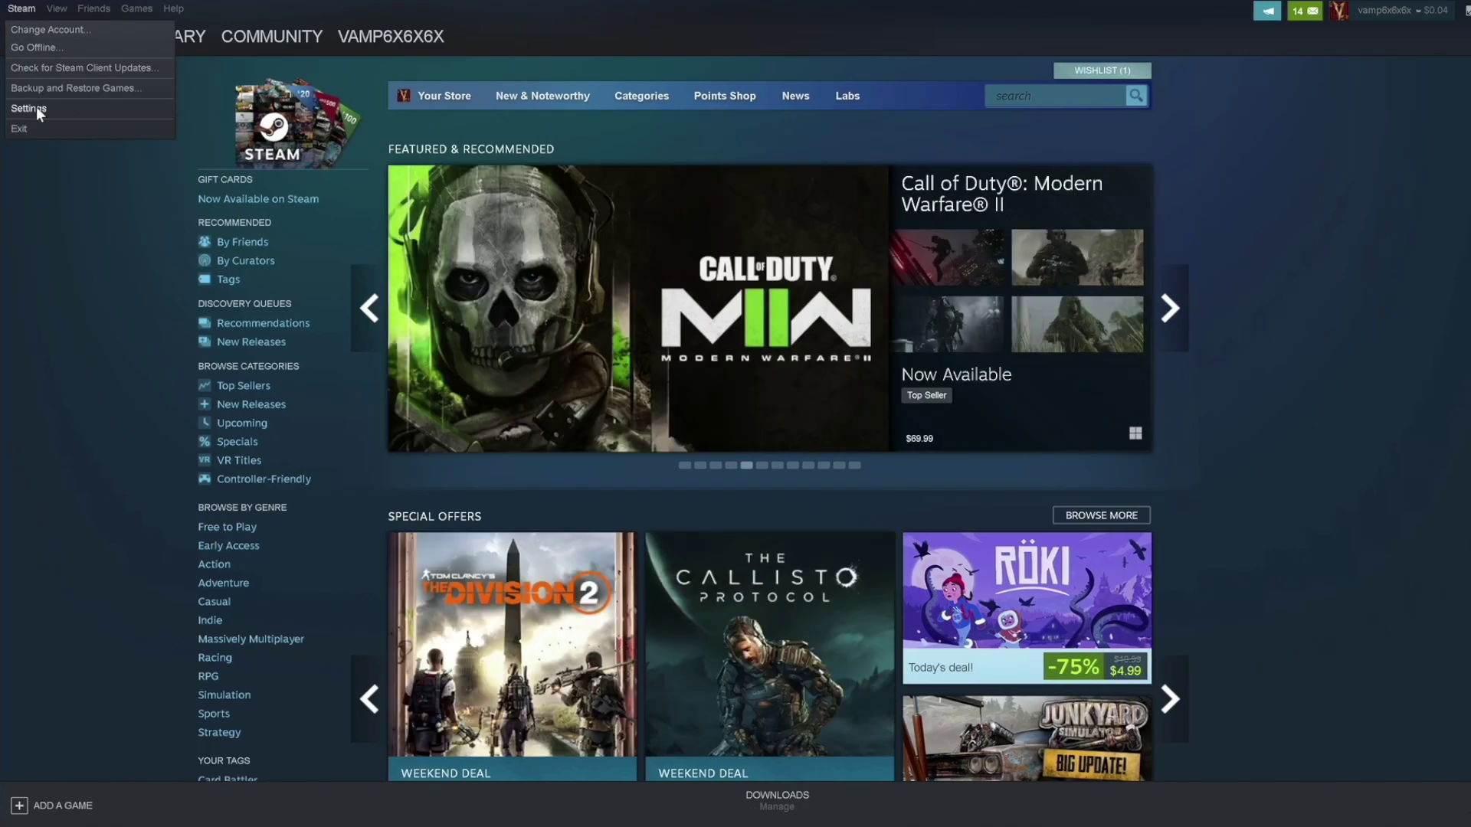
pyautogui.click(28, 108)
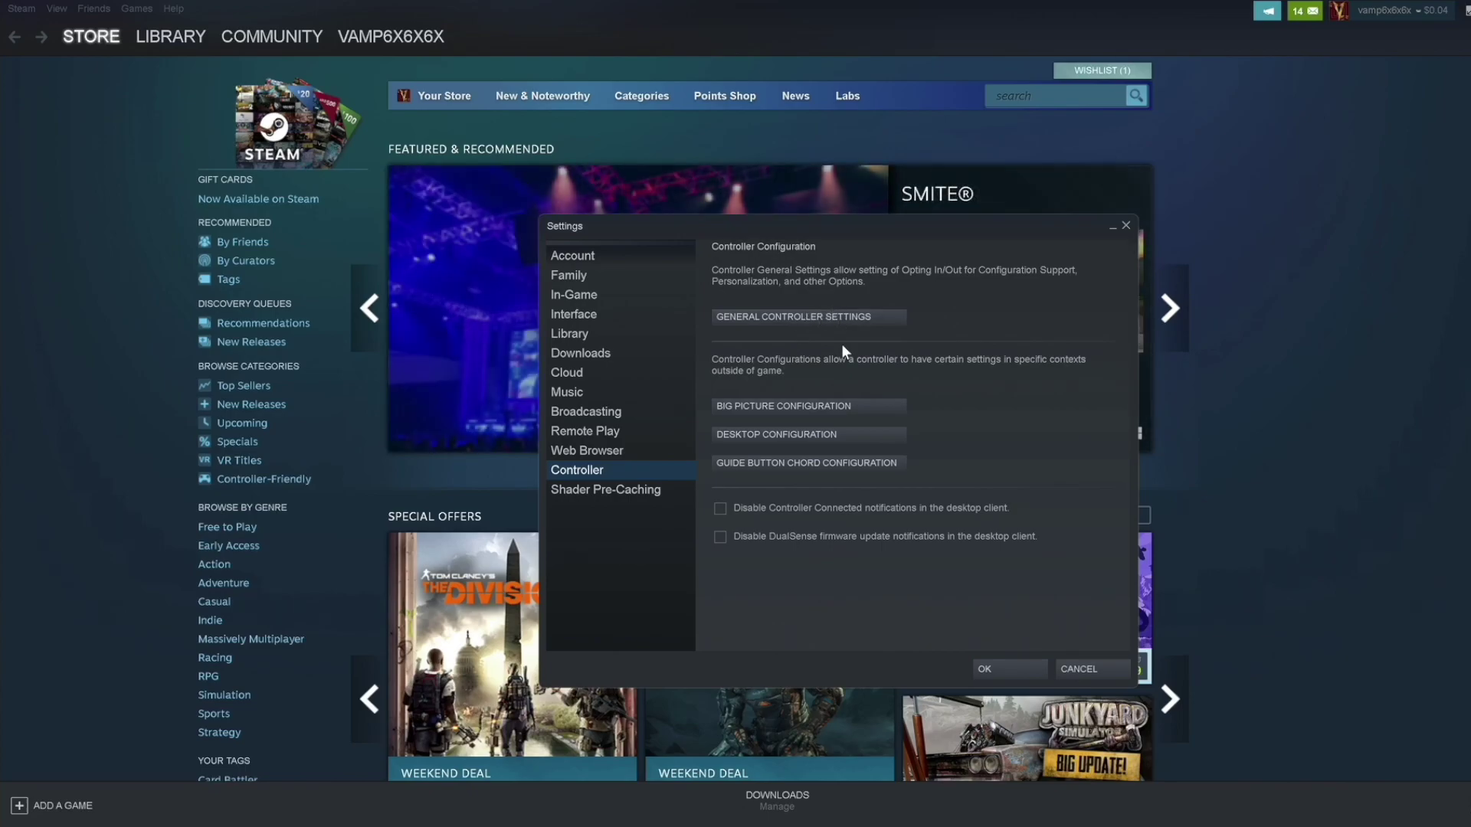
# In General Controller Settings, disable Nintendo Button Layout and enable Switch and Generic Gamepad support.
pyautogui.click(848, 321)
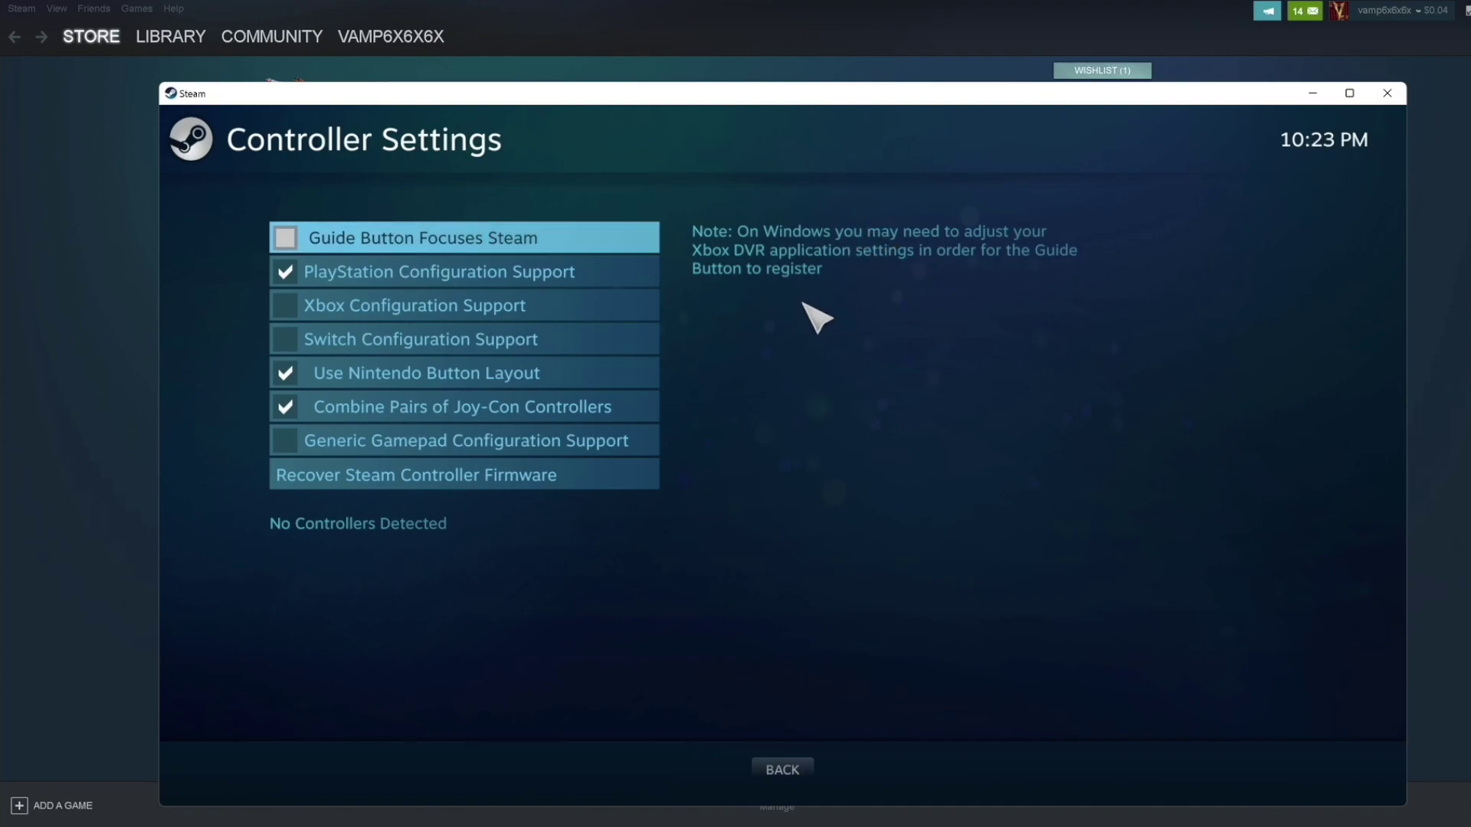
pyautogui.click(575, 381)
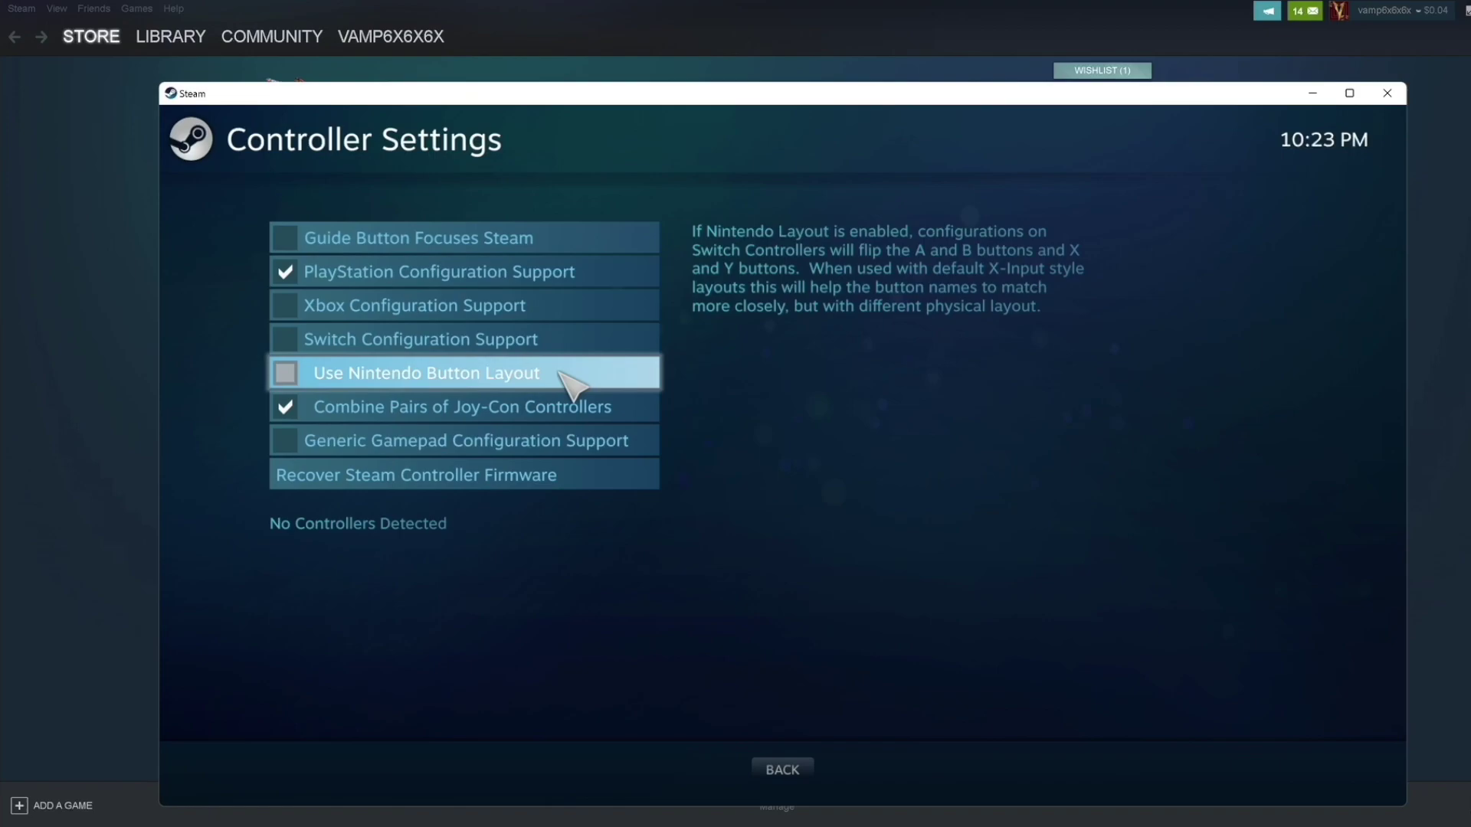
pyautogui.click(494, 345)
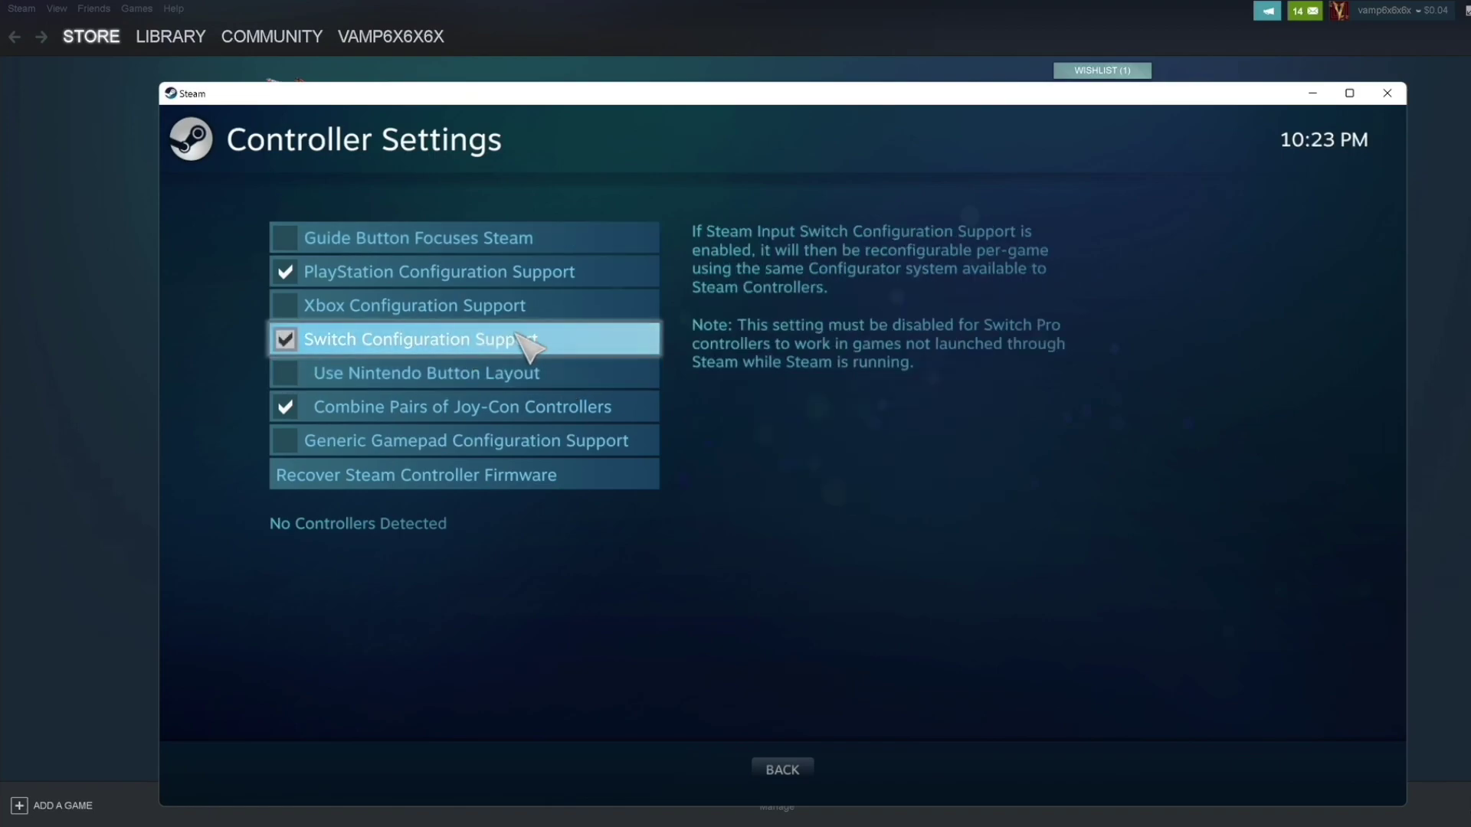
pyautogui.click(547, 441)
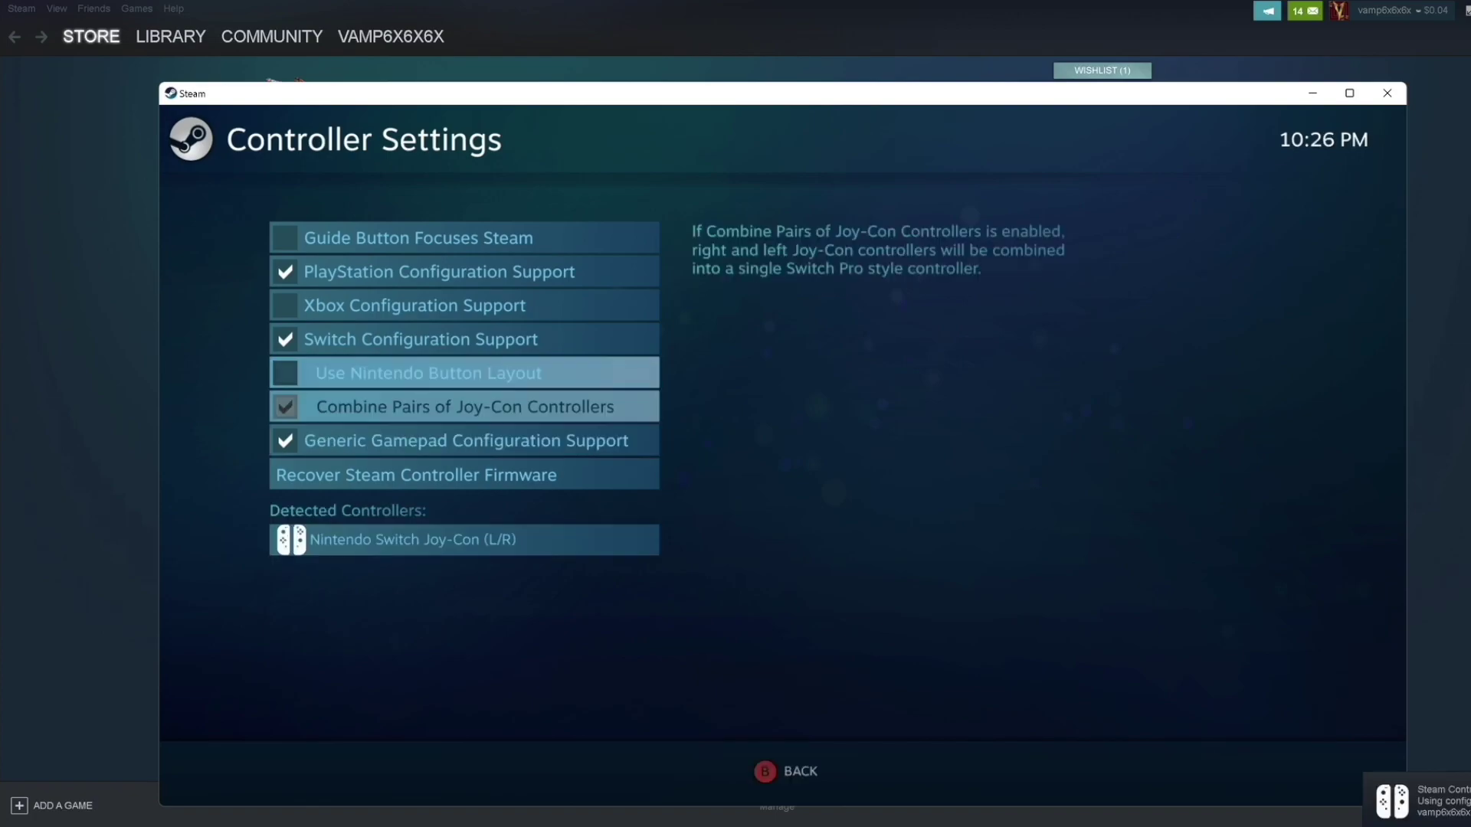
# Review the Nintendo layout and Joy-Con options, then uncheck Combine Pairs of Joy-Con Controllers.
pyautogui.press('Down')
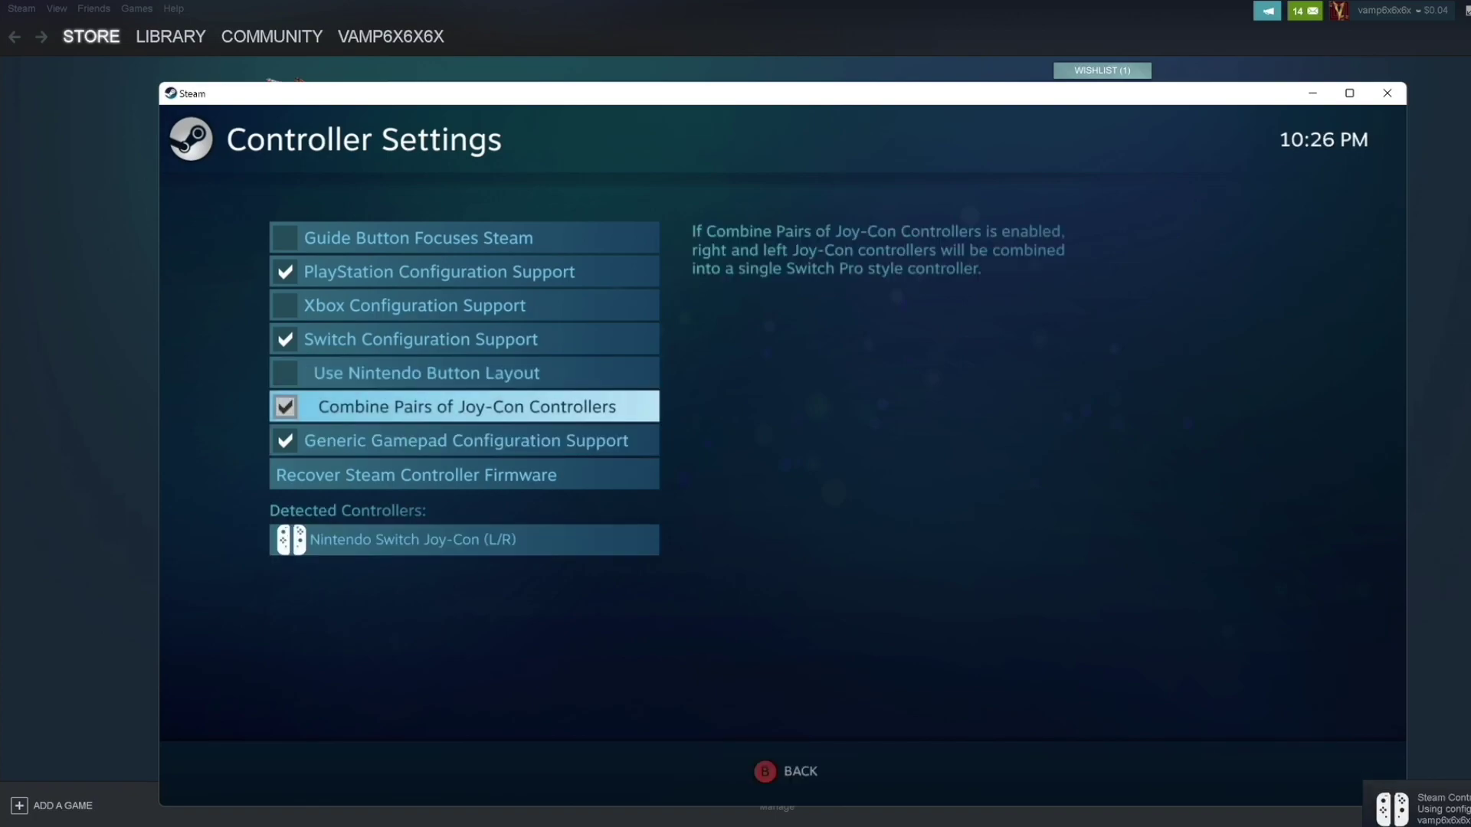
pyautogui.press('Up')
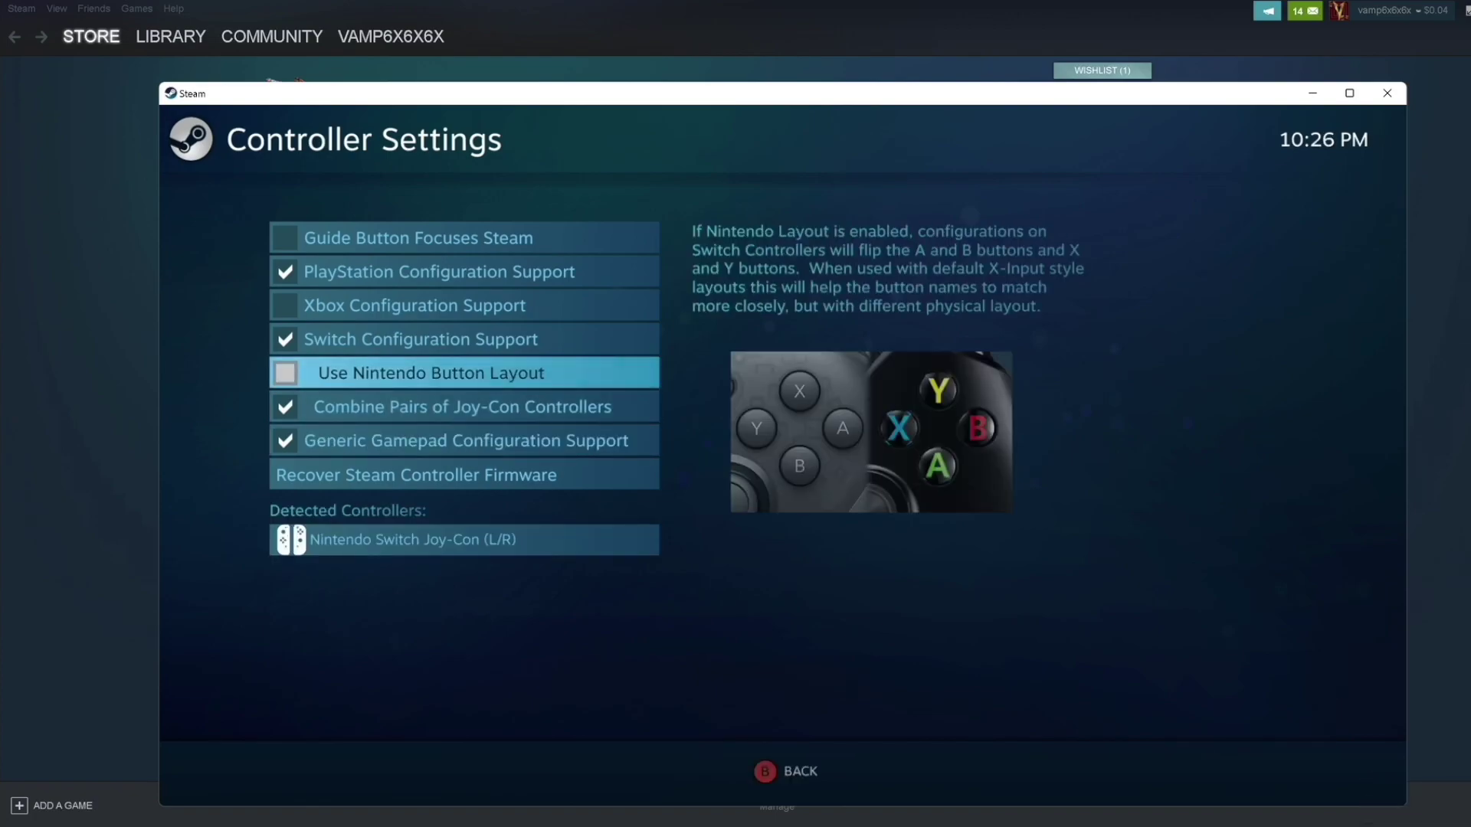
pyautogui.press('Down')
pyautogui.press('Up')
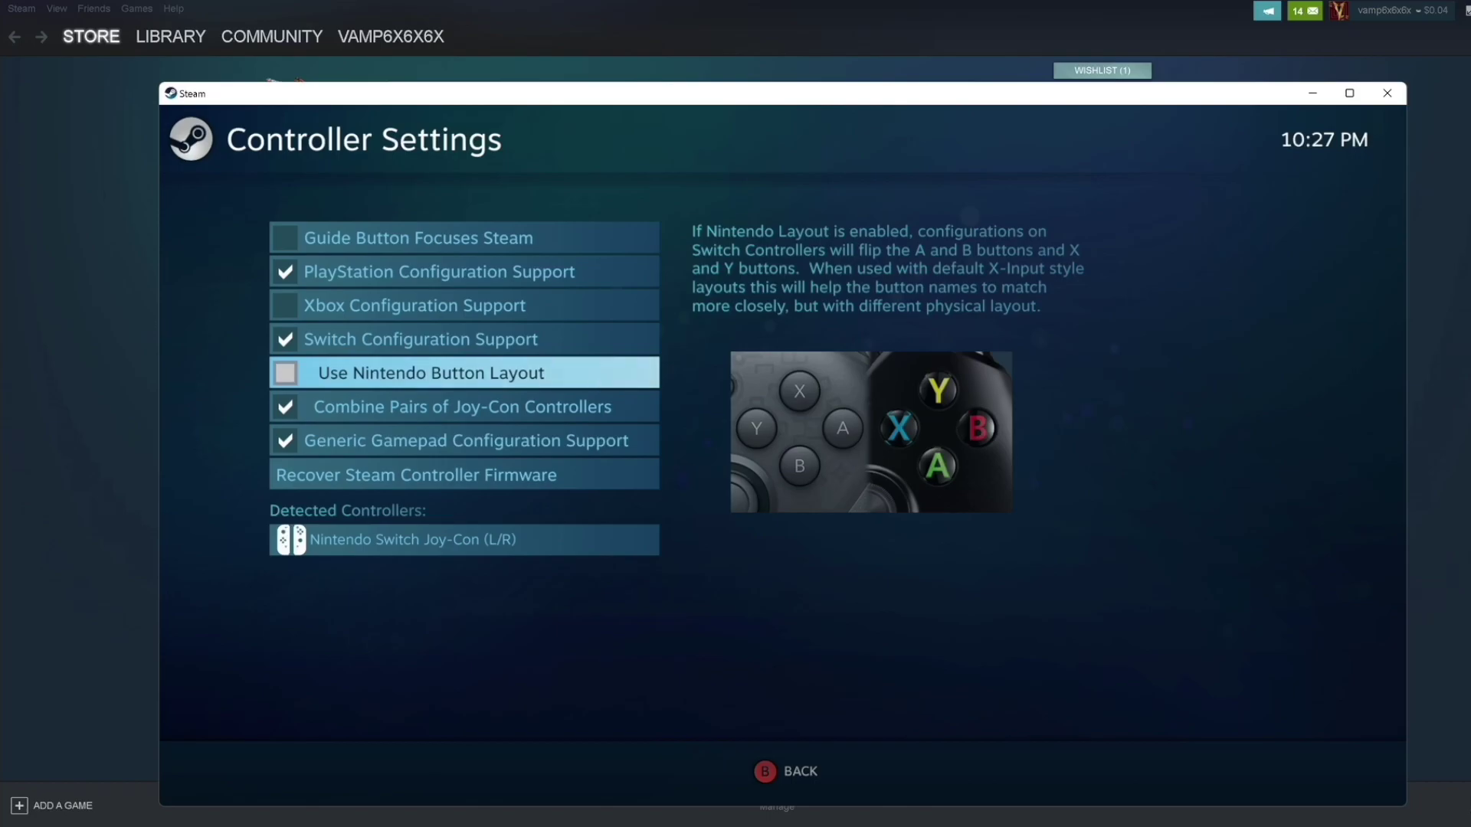
pyautogui.press('Down')
pyautogui.press('Up')
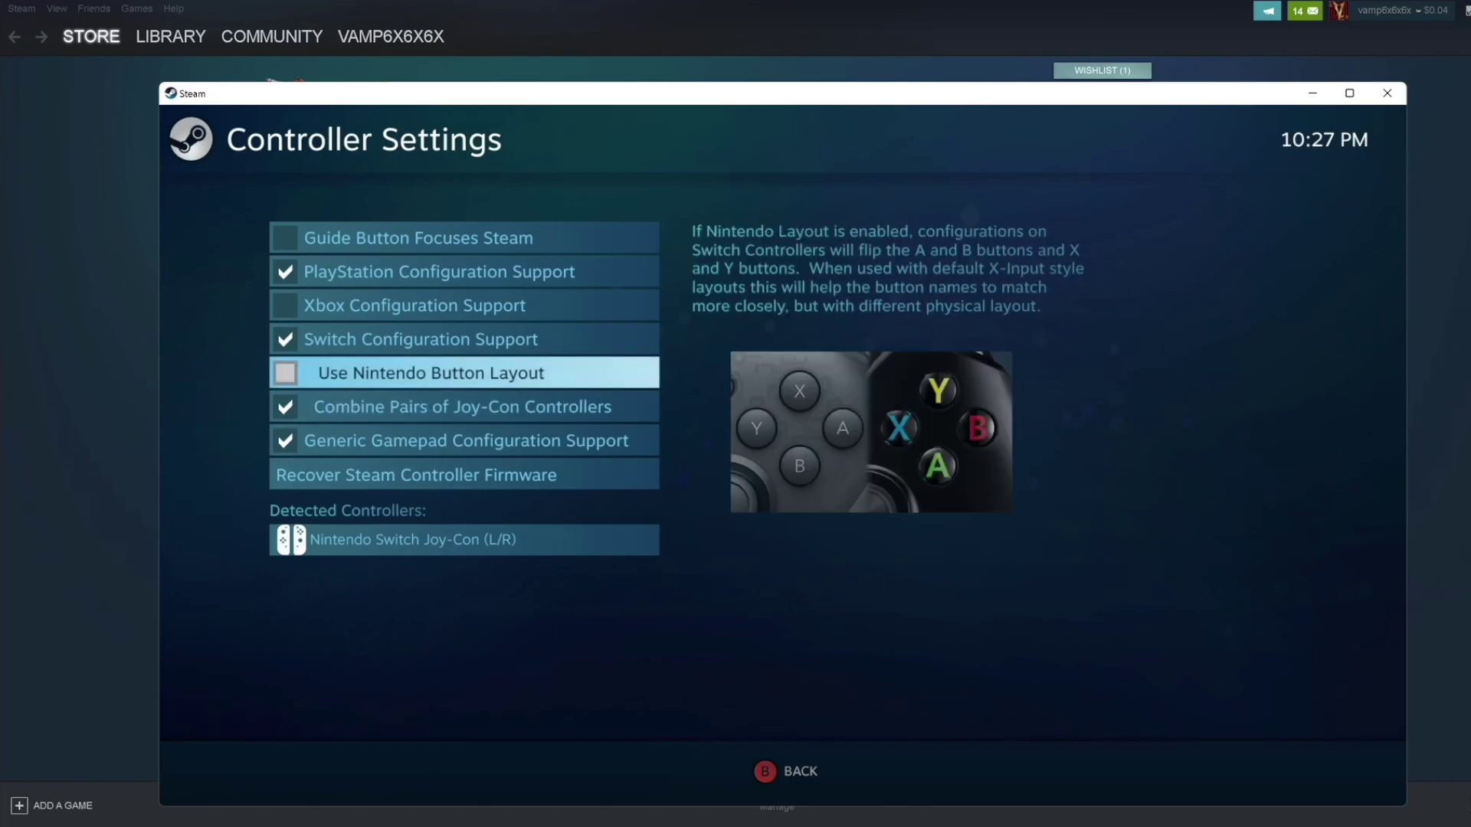
pyautogui.press('Down')
pyautogui.press('Up')
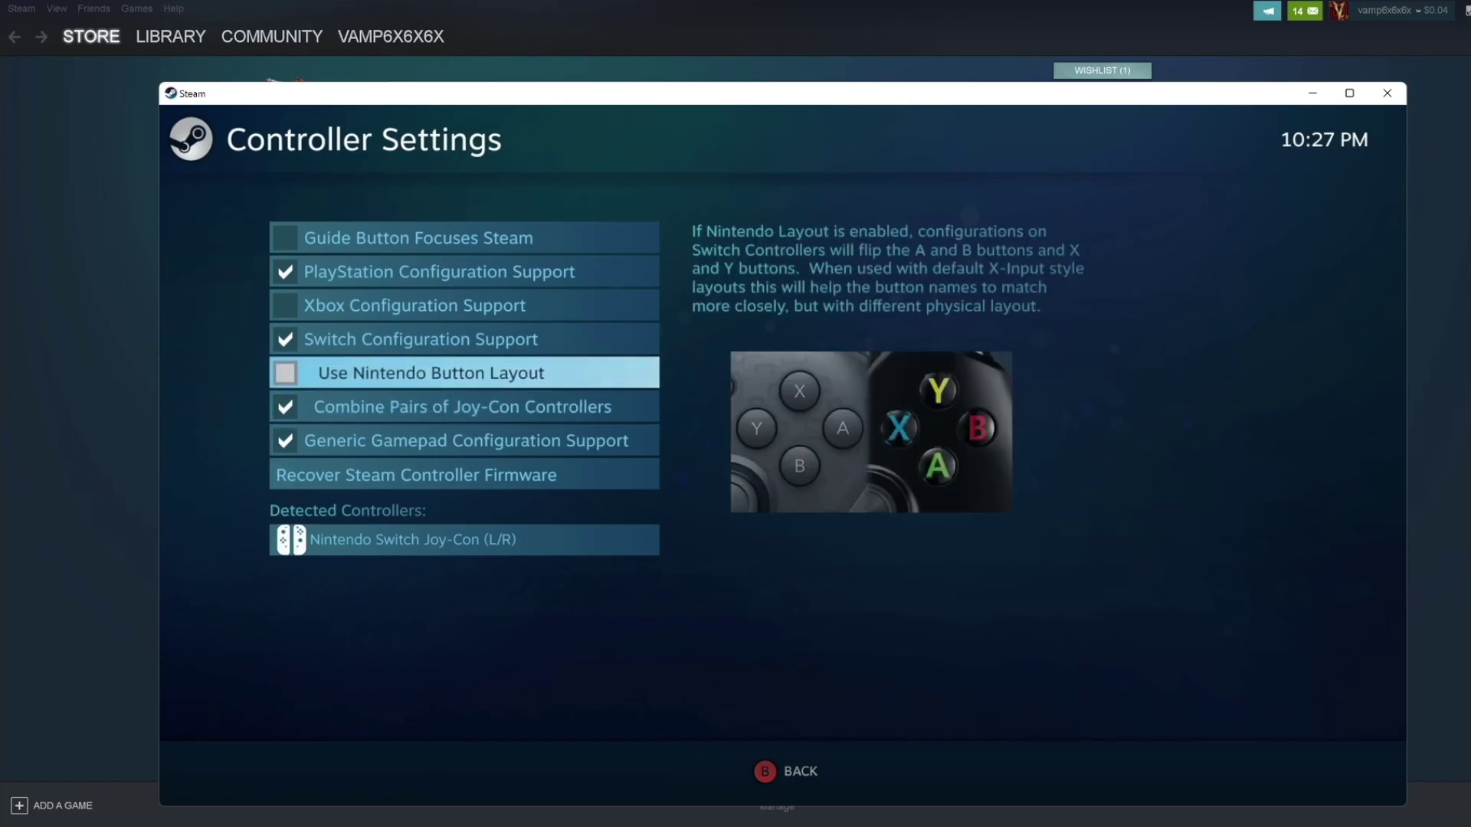
pyautogui.press('Down')
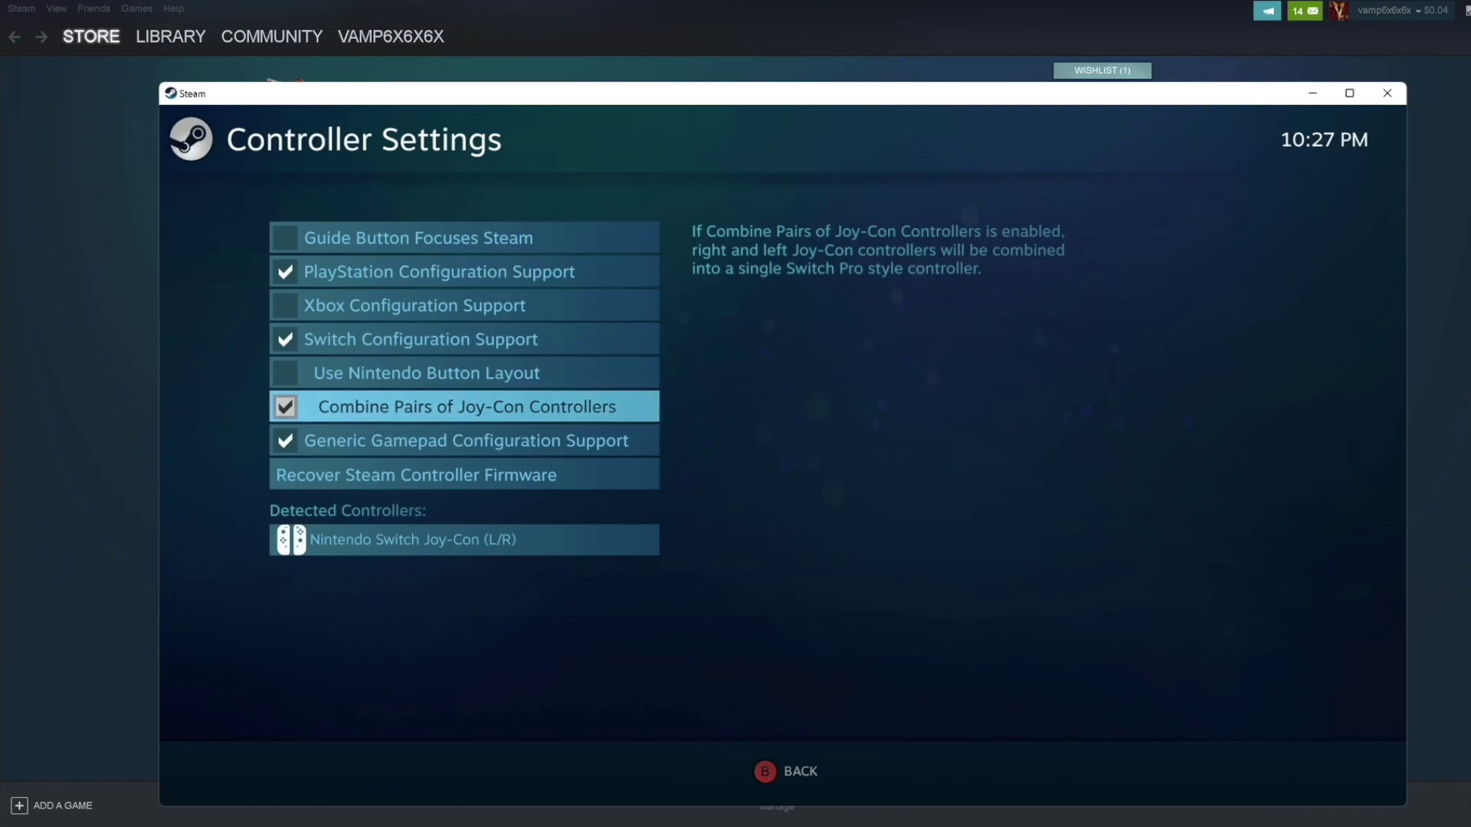
pyautogui.press('Down')
pyautogui.press('Up')
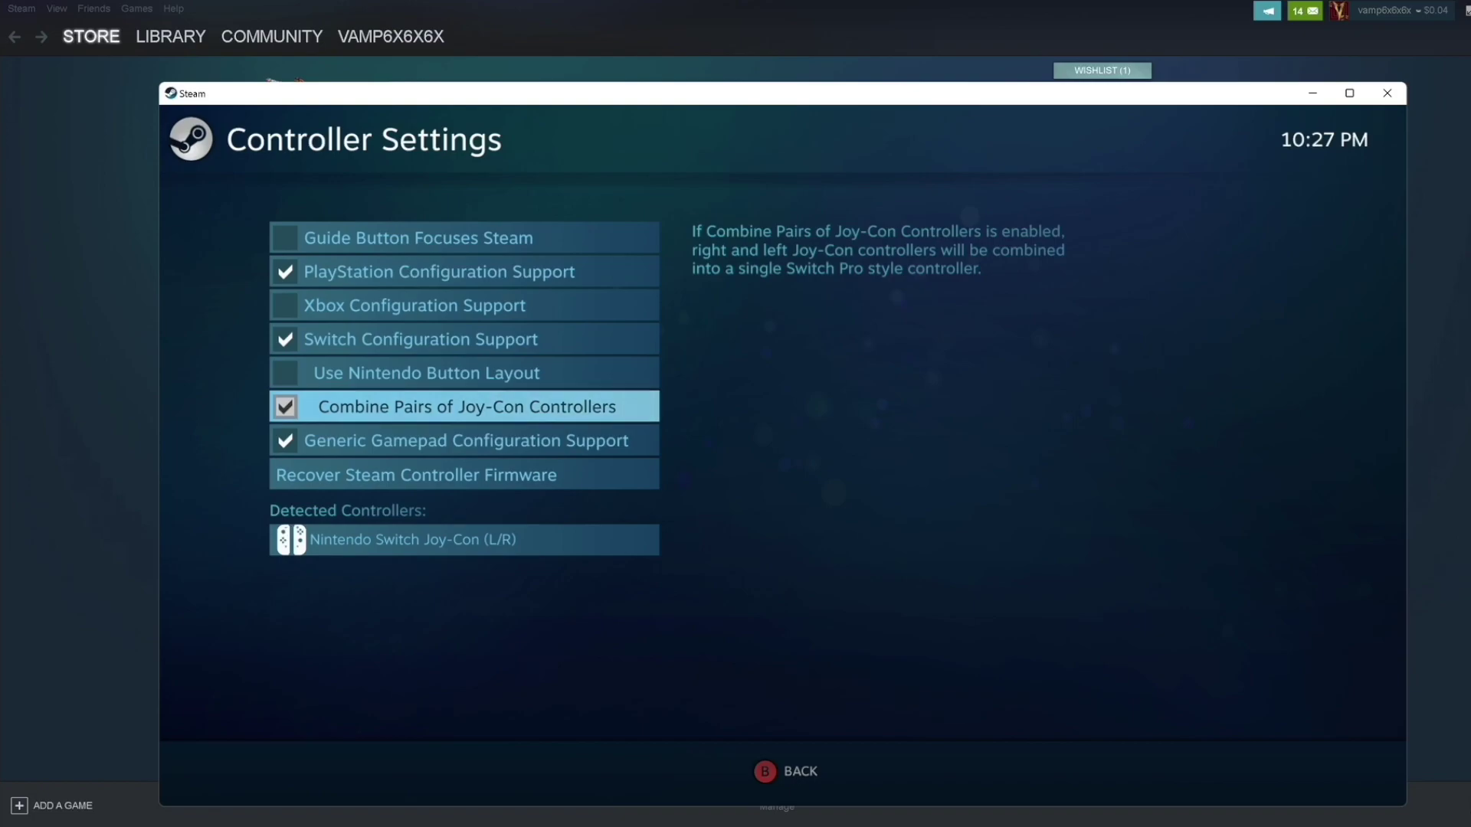
pyautogui.press('Return')
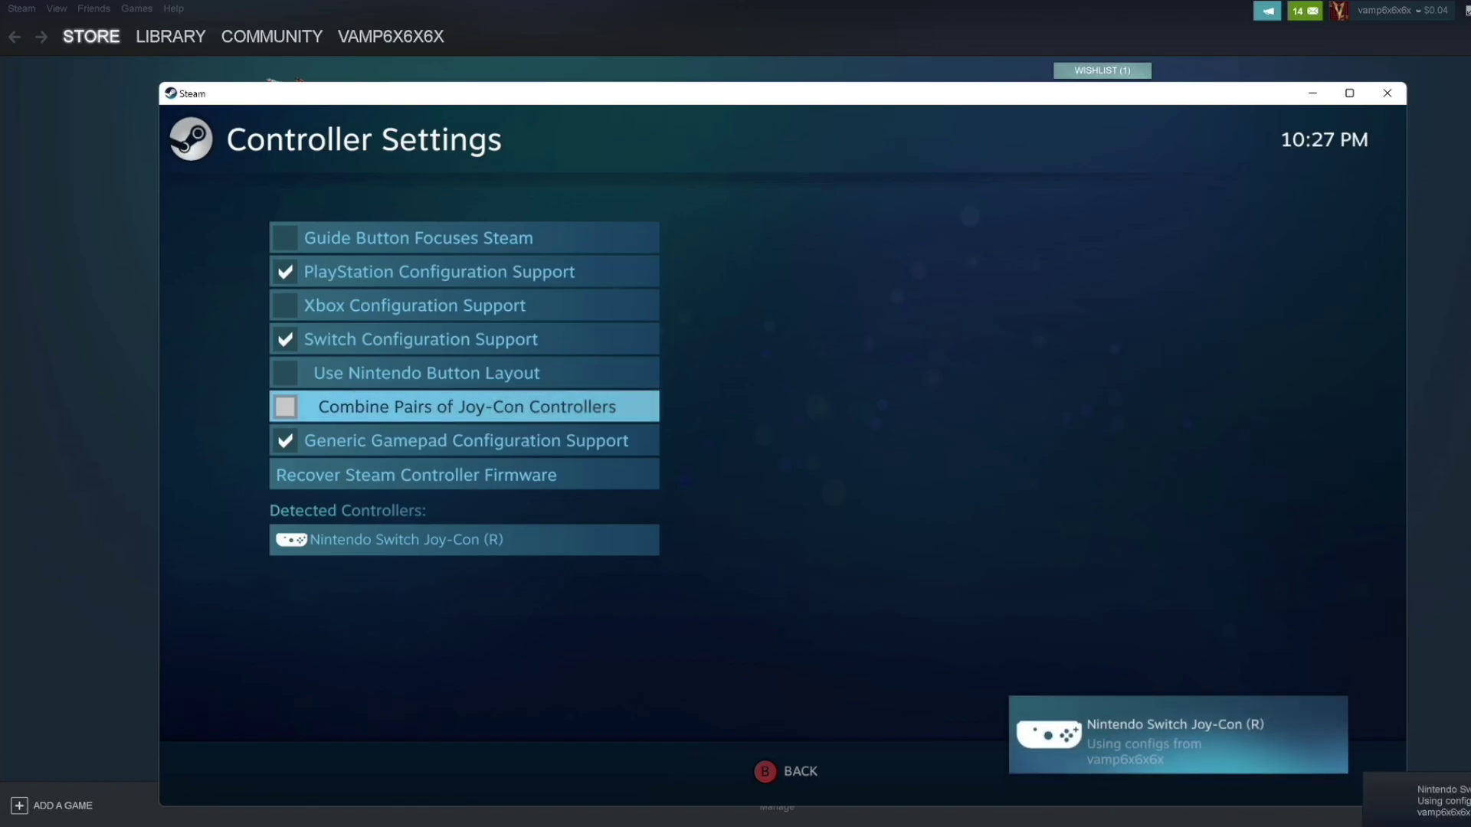
# Re-check Combine Pairs of Joy-Con Controllers, then review the Nintendo layout and Switch support options.
pyautogui.press('Return')
pyautogui.press('Up')
pyautogui.press('Up')
pyautogui.press('Up')
pyautogui.press('Down')
pyautogui.press('Down')
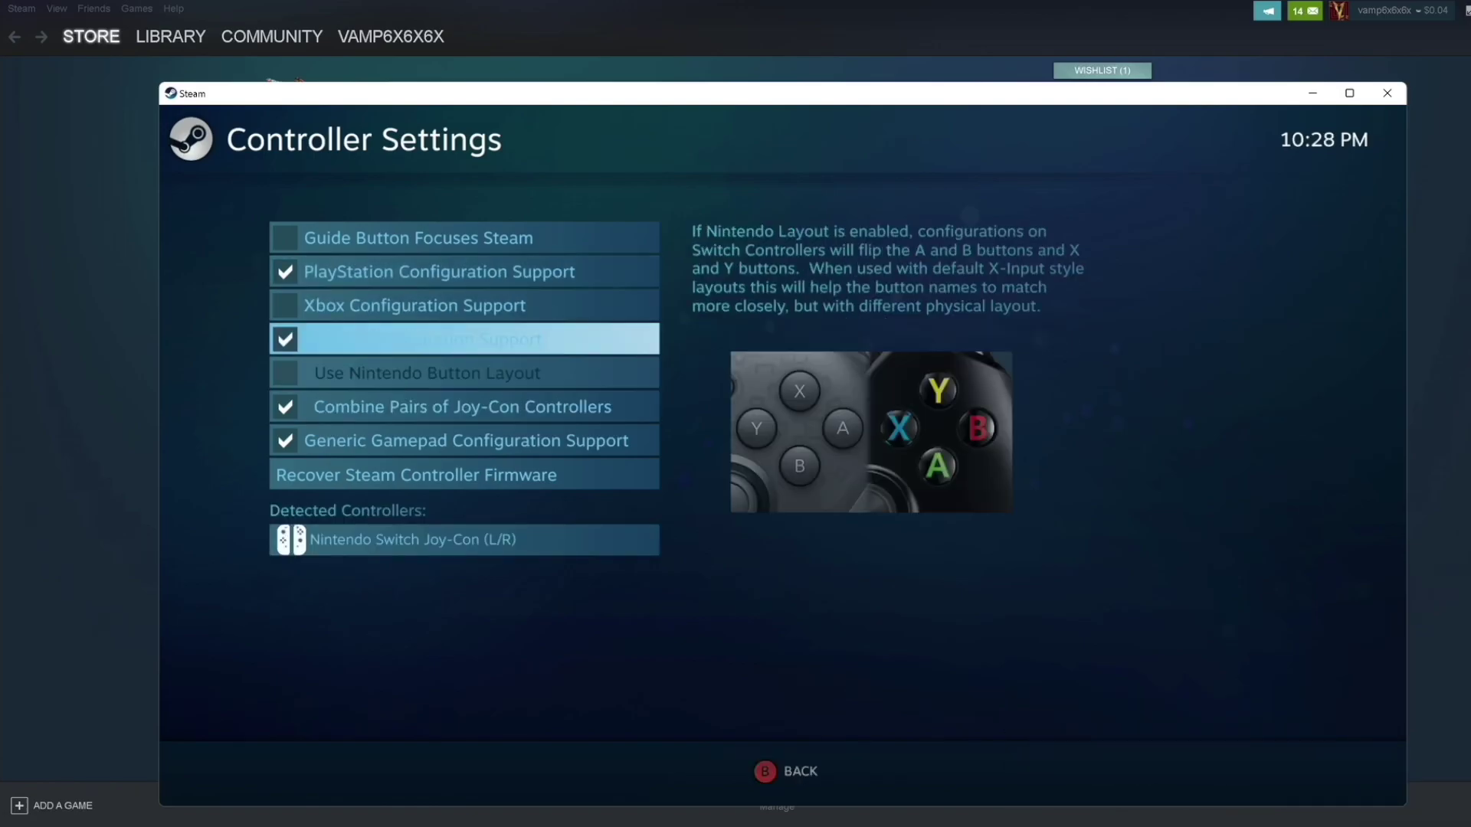
pyautogui.press('Down')
pyautogui.press('Up')
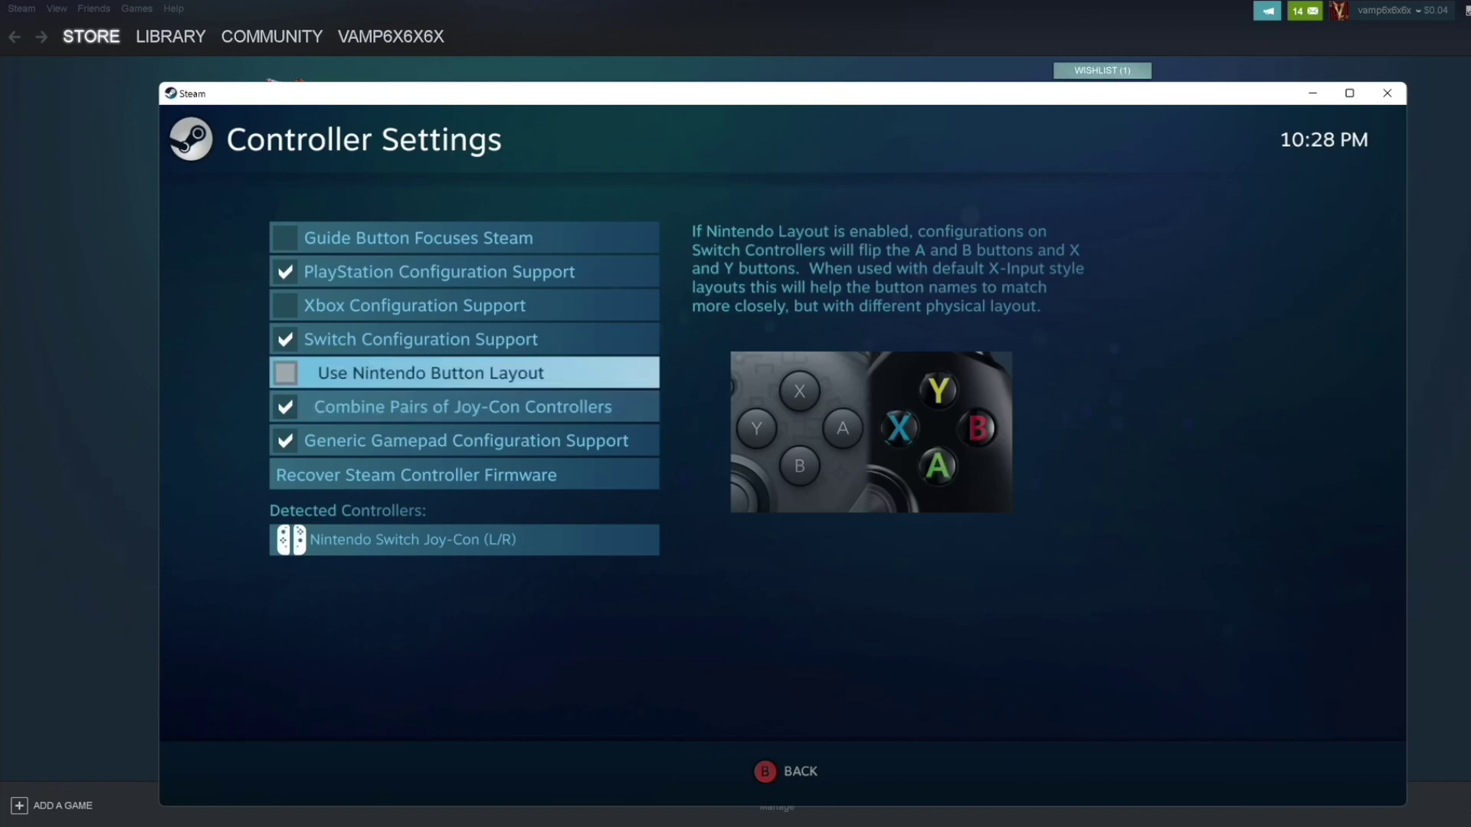
pyautogui.press('Up')
pyautogui.press('Up')
pyautogui.press('Down')
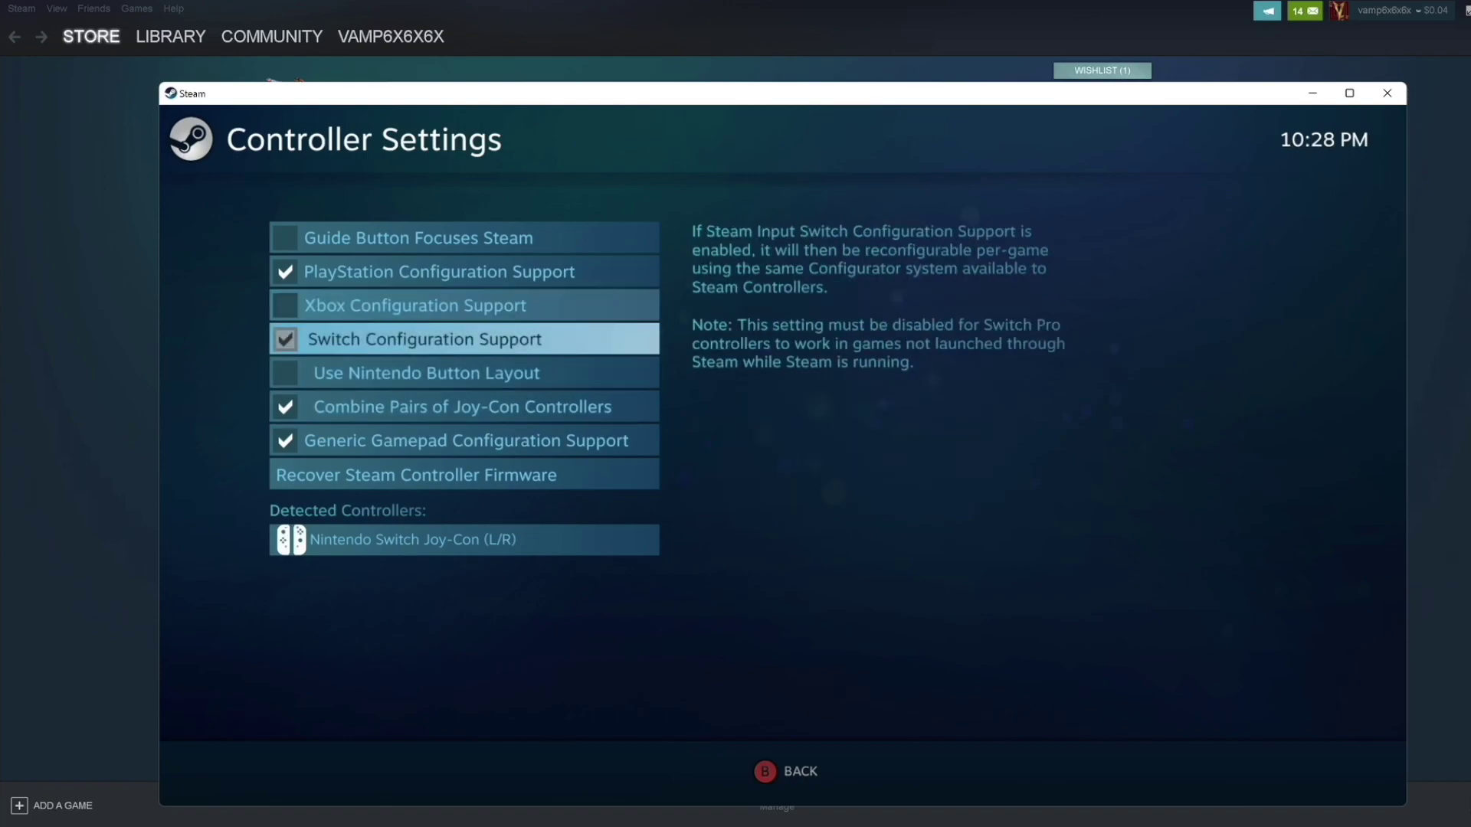
pyautogui.press('Down')
pyautogui.press('Down')
pyautogui.press('Up')
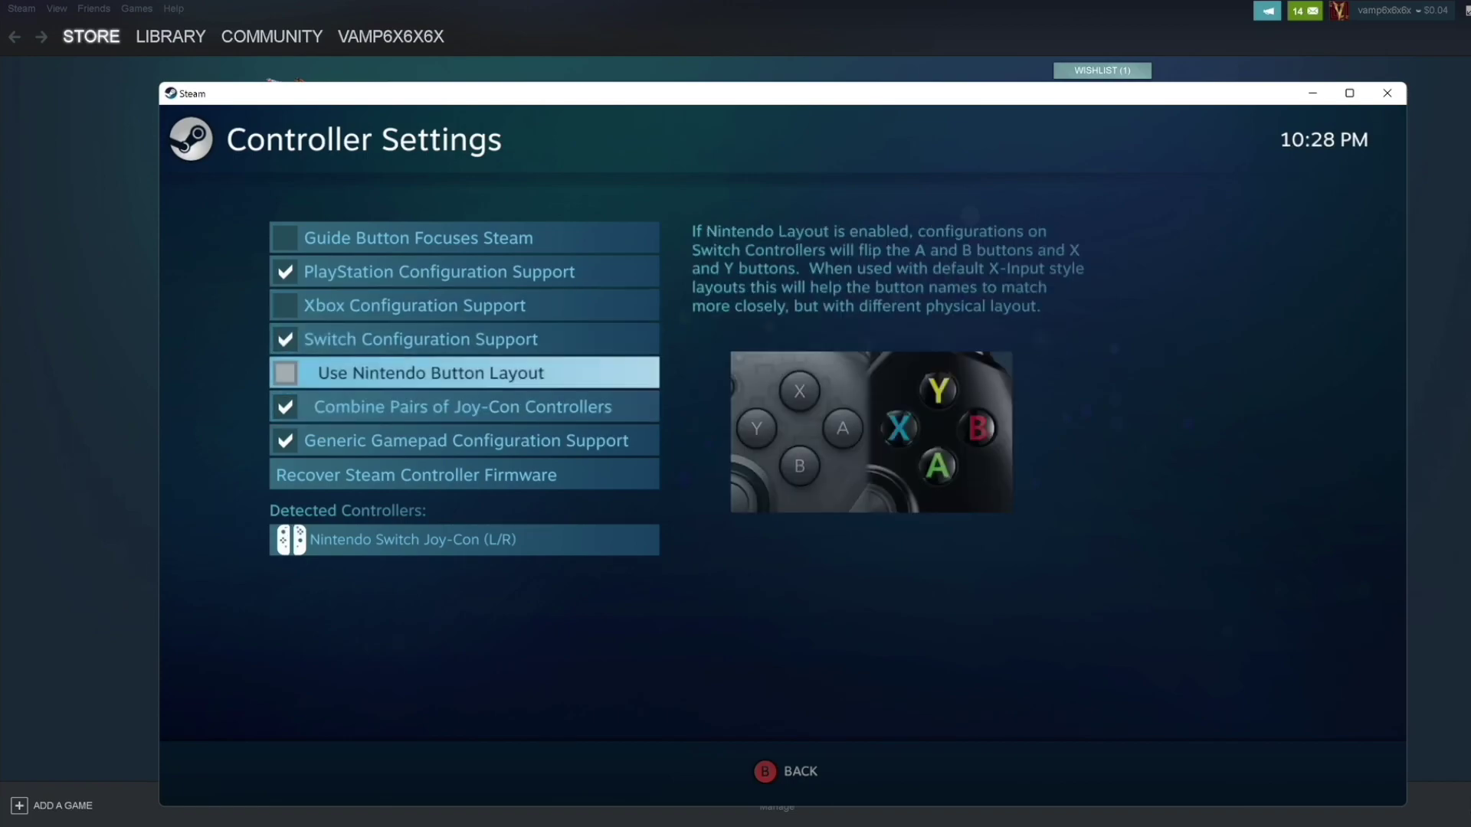
pyautogui.press('Up')
pyautogui.press('Up')
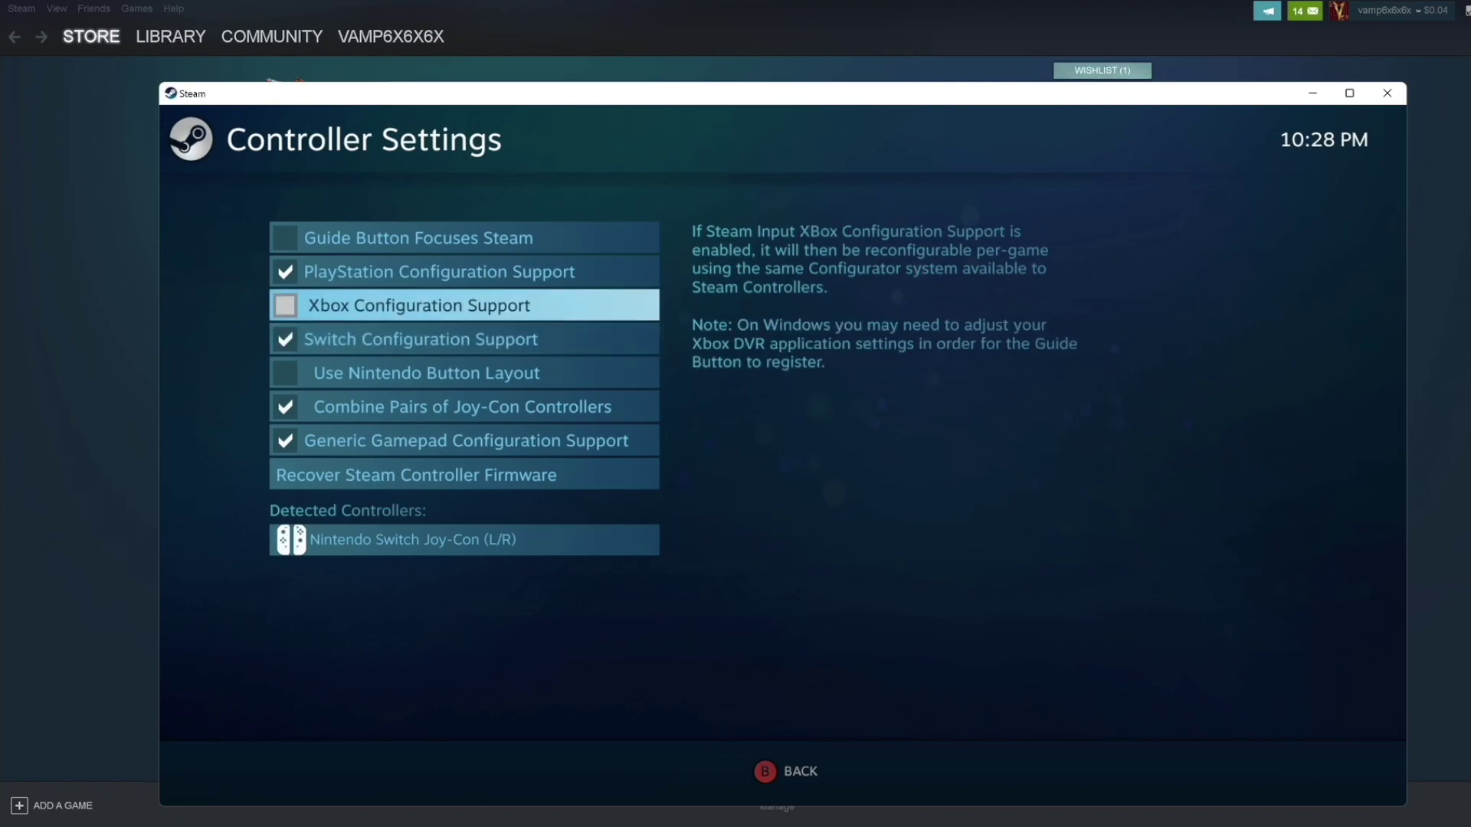